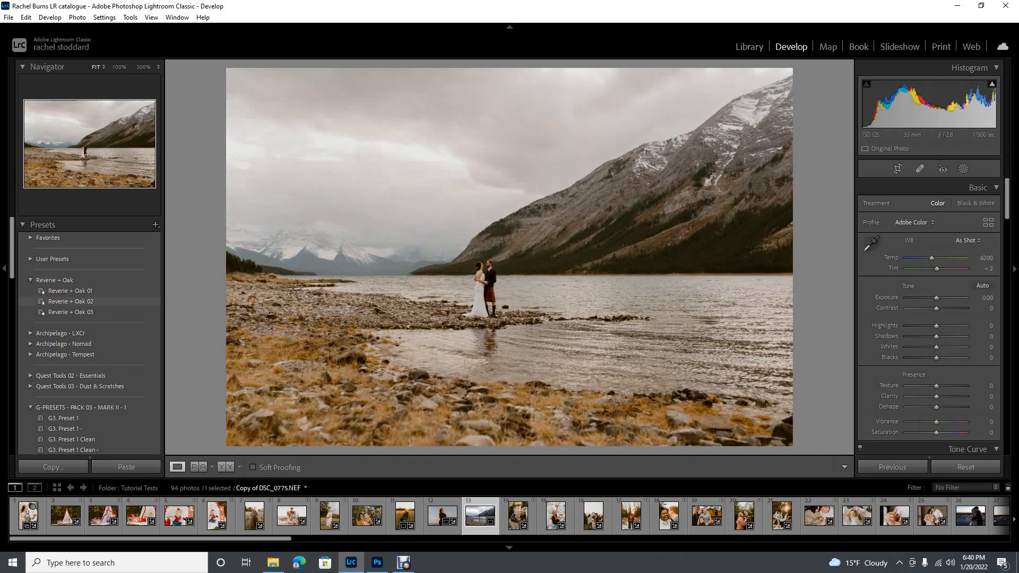
Apply the Reverie + Oak 02 preset to the lake photo, with Contrast at +4 and the profile amount at 165
left_click(71, 301)
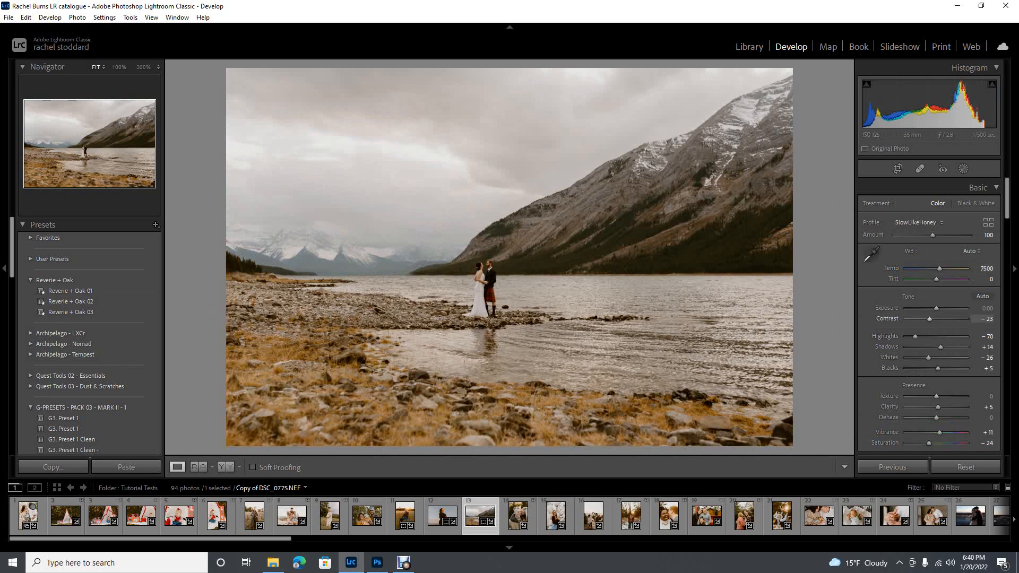
left_click_drag(930, 319, 937, 319)
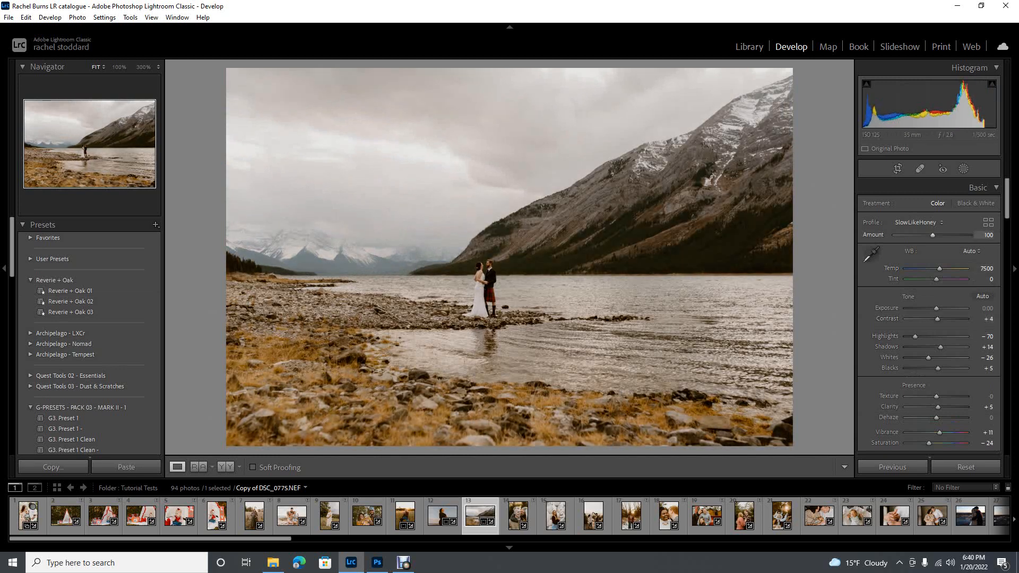
left_click_drag(933, 235, 956, 235)
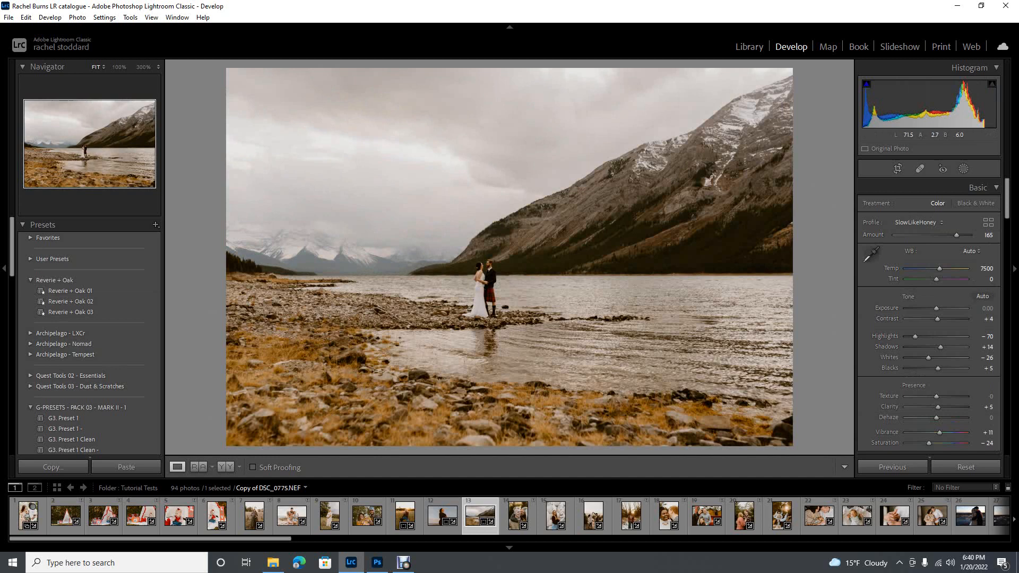
Raise the tone curve's white endpoint to maximum and set the point just below it to input 214, output 210
scroll(929, 260, "down", 3)
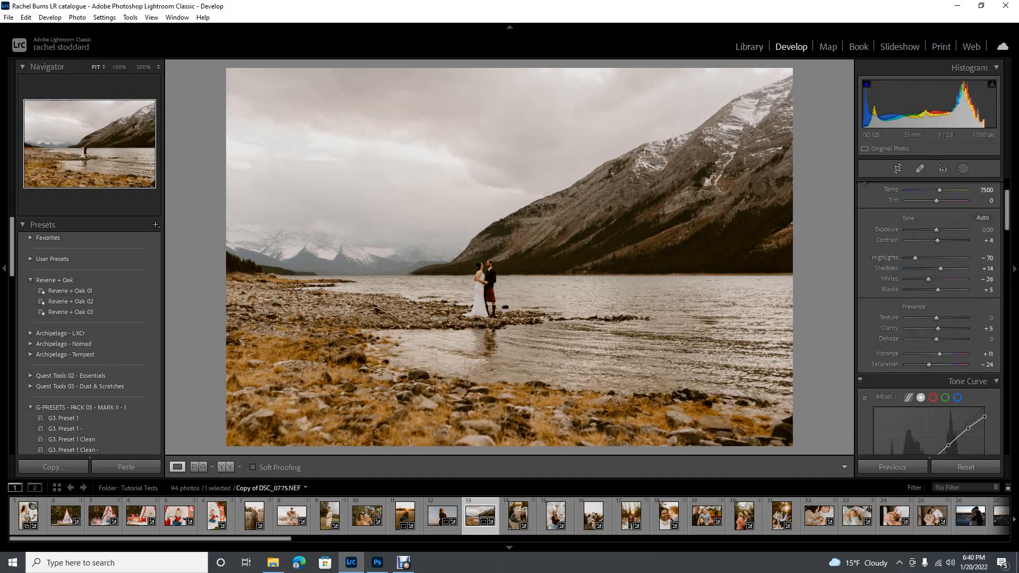
scroll(949, 364, "down", 3)
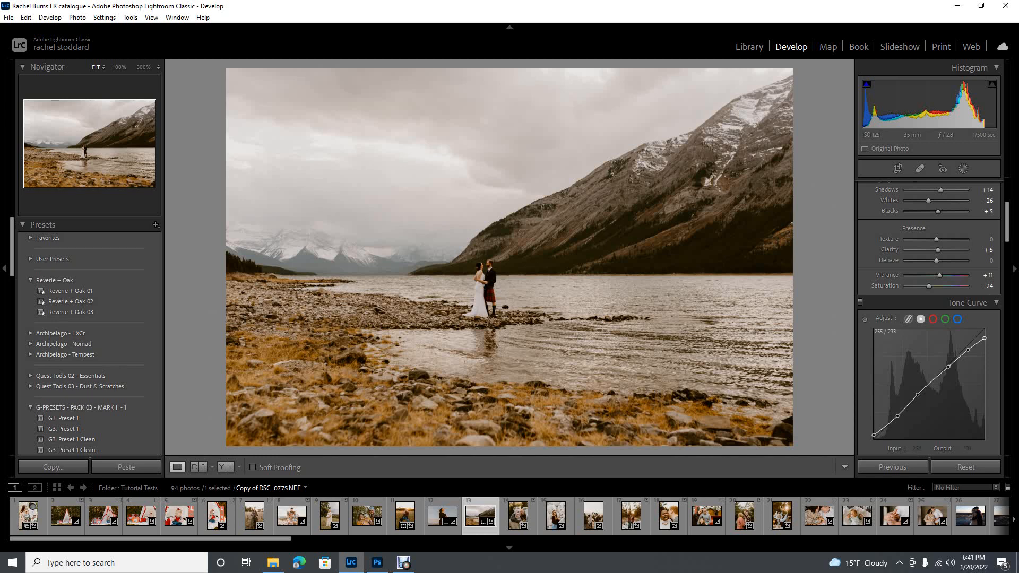
left_click_drag(985, 338, 967, 349)
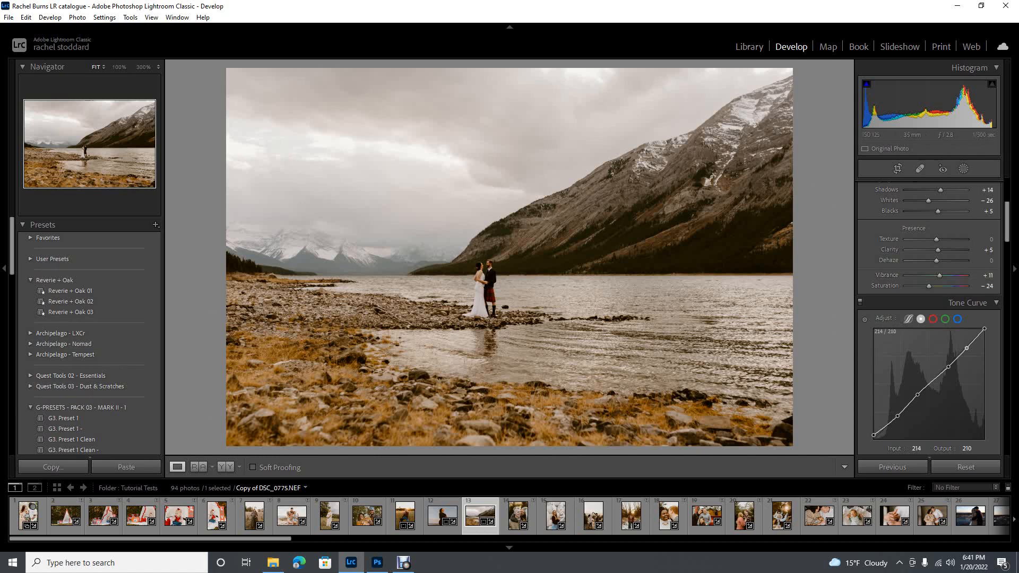
Set Whites to -18, and lower the tone curve's white endpoint and set the point below it to input 213, output 200
scroll(929, 279, "up", 3)
scroll(929, 278, "up", 3)
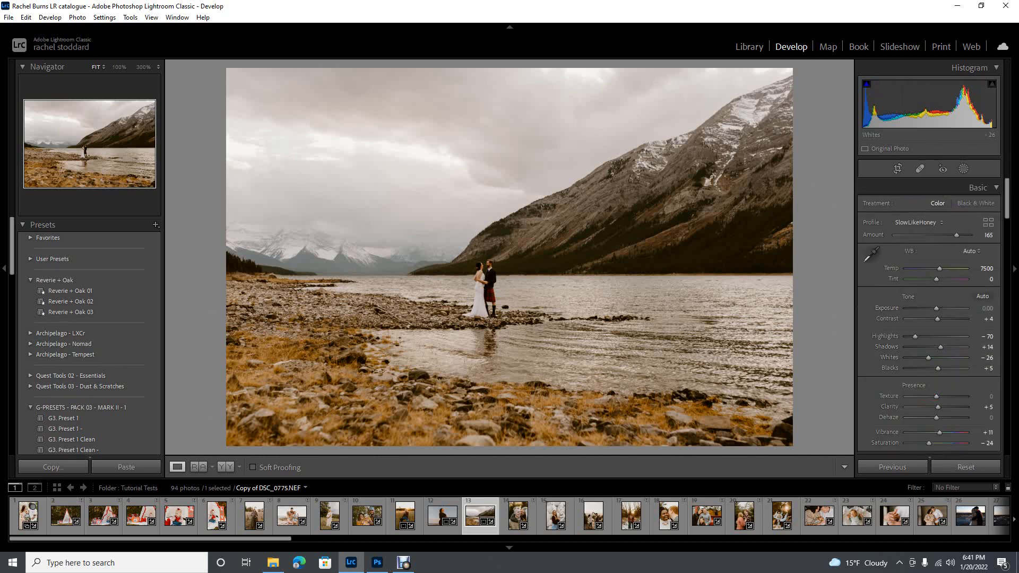
scroll(934, 357, "up", 10)
scroll(934, 358, "up", 5)
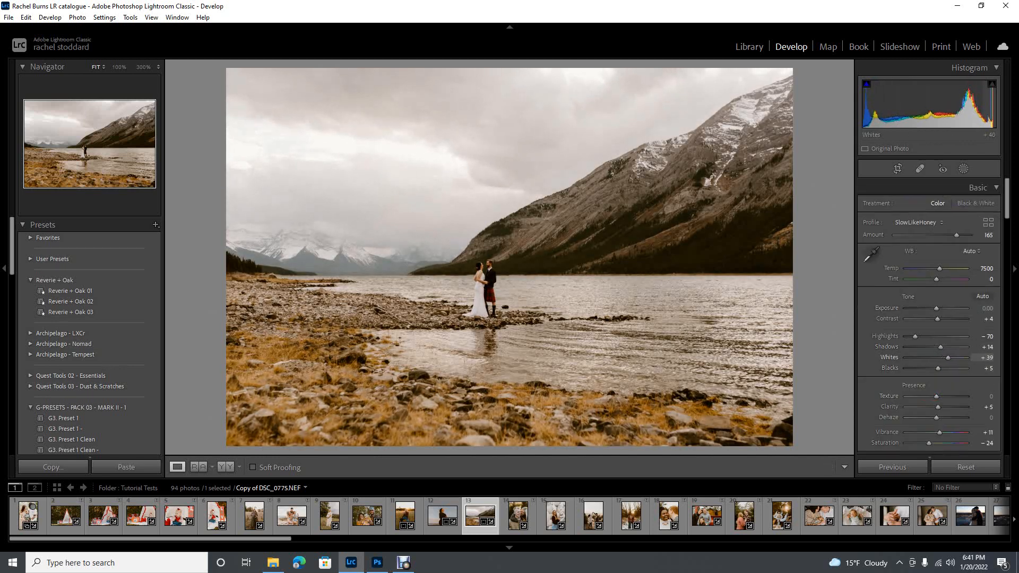
scroll(935, 357, "down", 14)
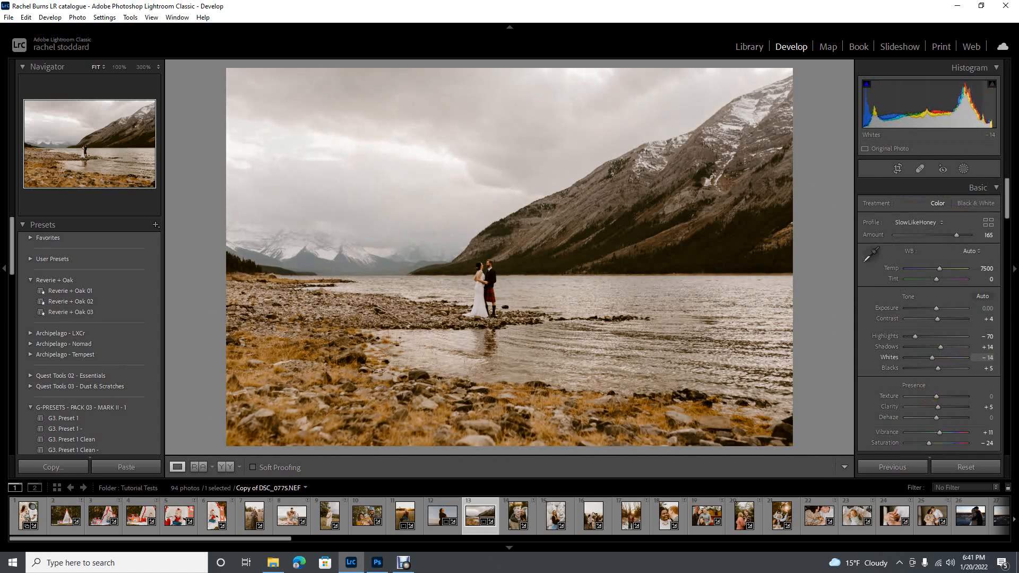
scroll(967, 348, "down", 3)
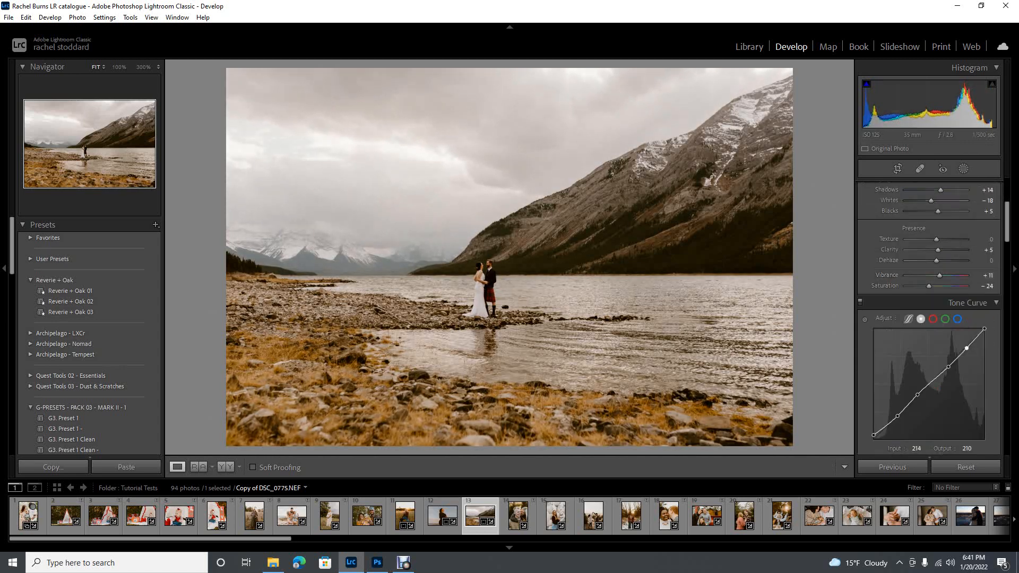
left_click_drag(985, 330, 967, 352)
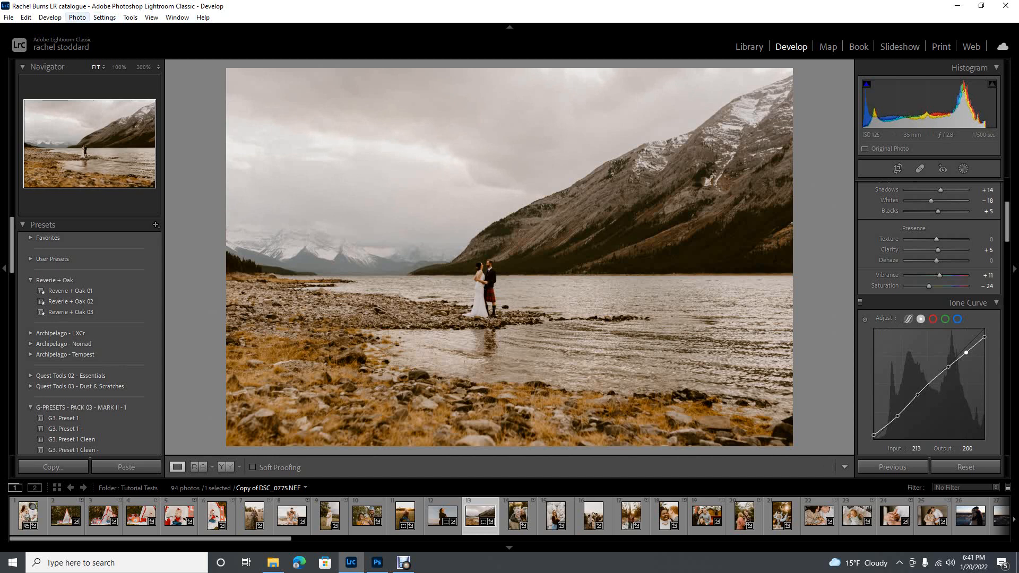
Open the edited photo in Adobe Photoshop 2022
left_click(77, 17)
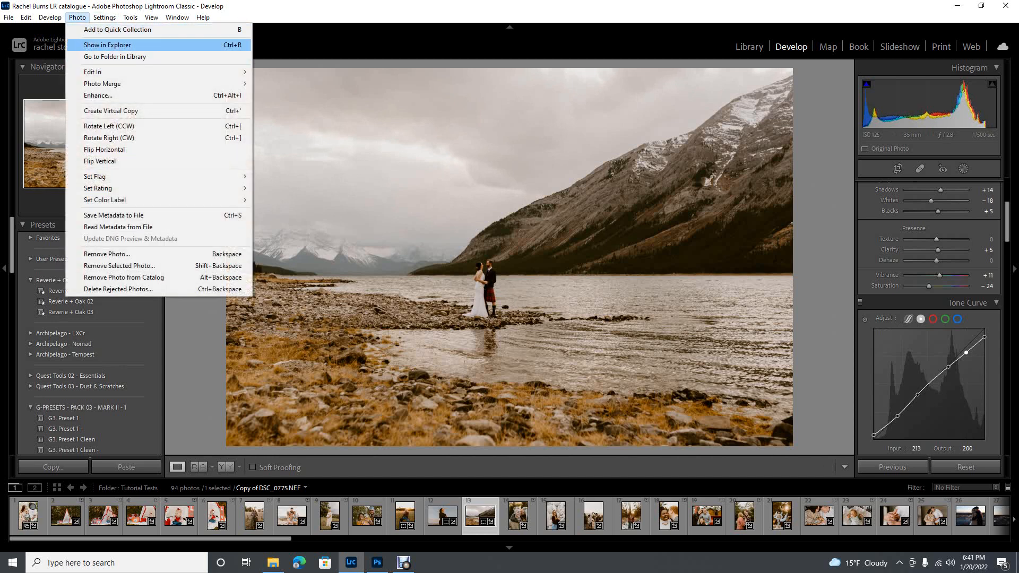
mouse_move(106, 71)
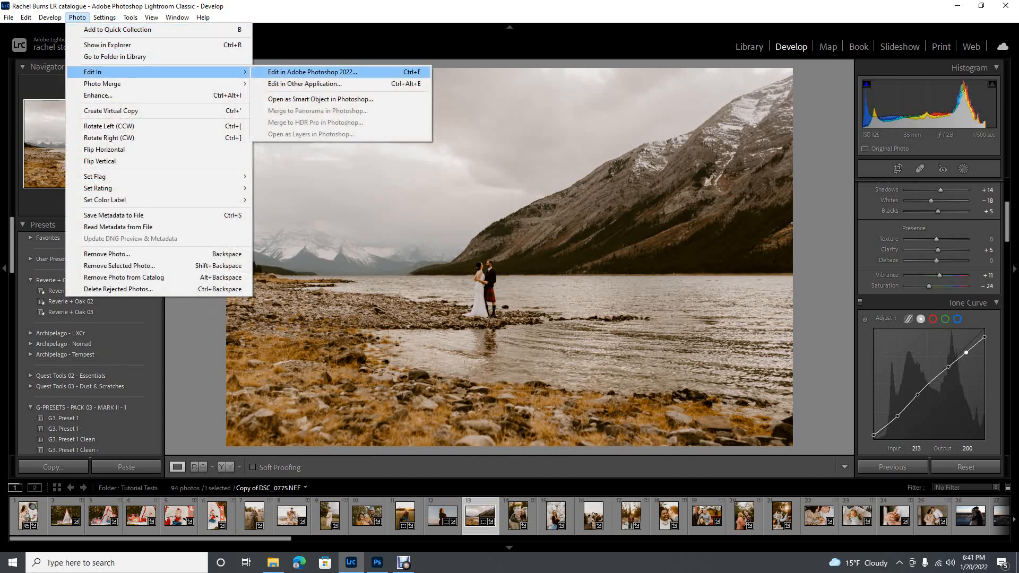
left_click(312, 72)
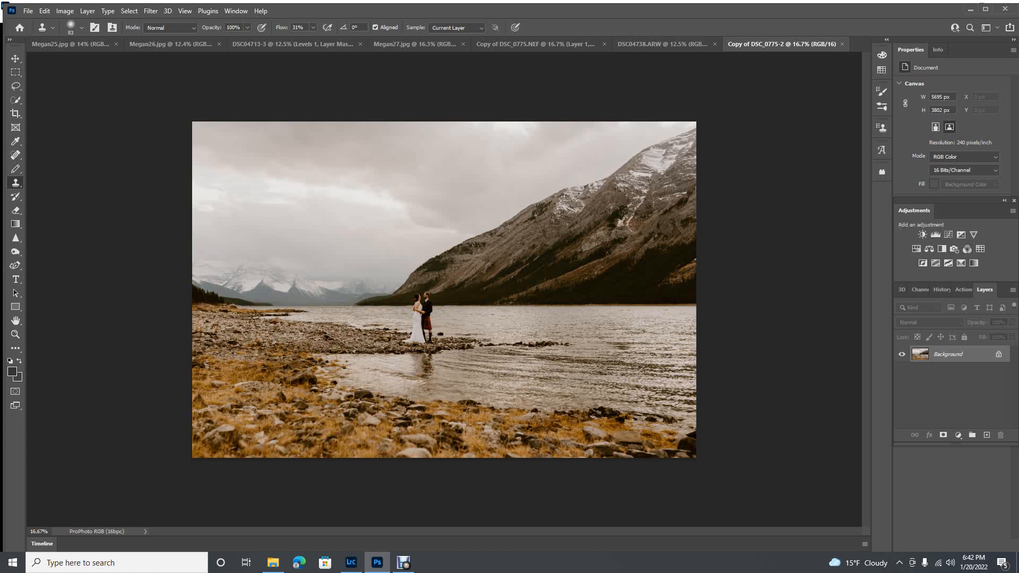
Add a Levels adjustment with black input 2 and white input 229, and flatten the image
left_click(236, 10)
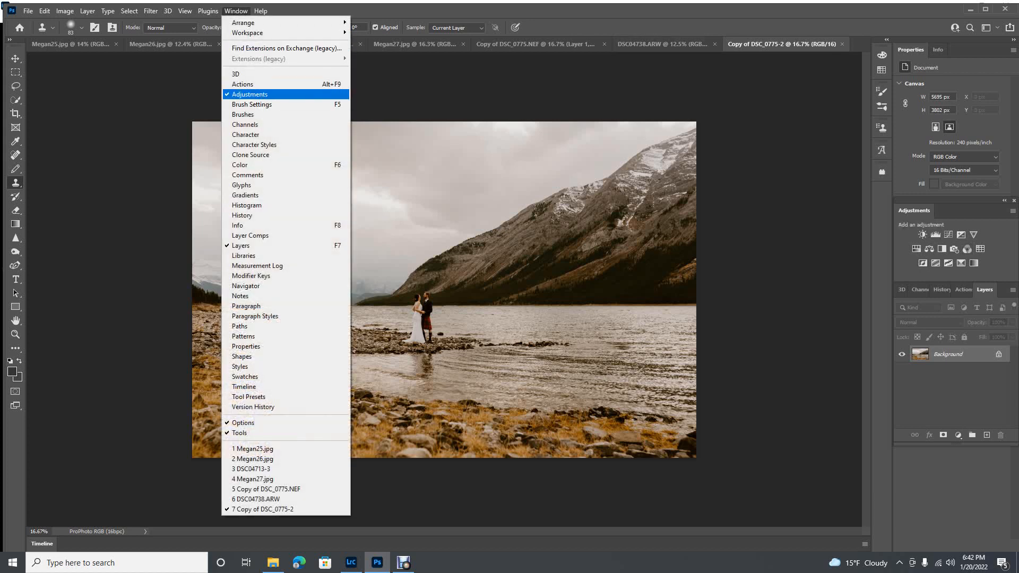
key("Escape")
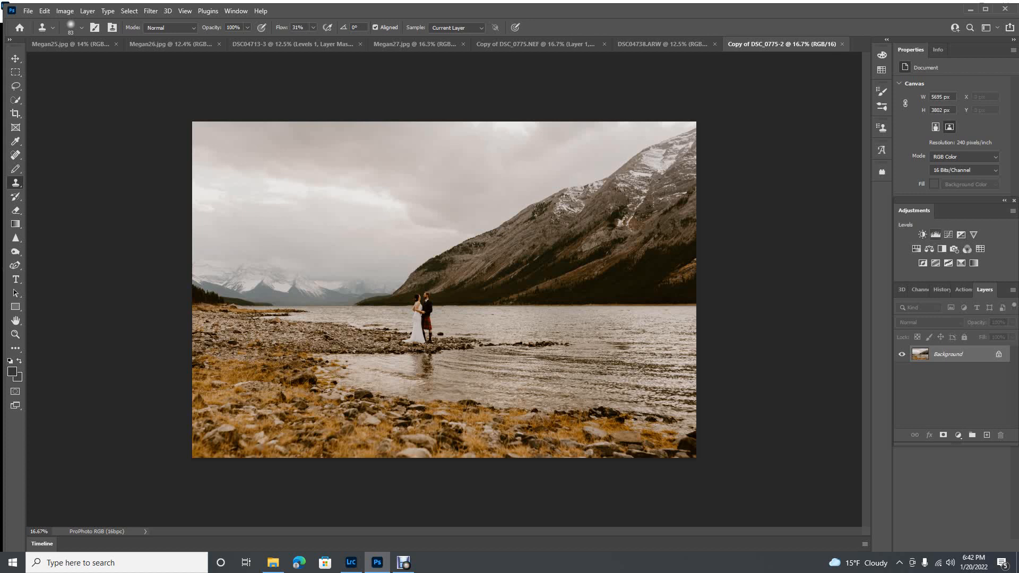
left_click(936, 234)
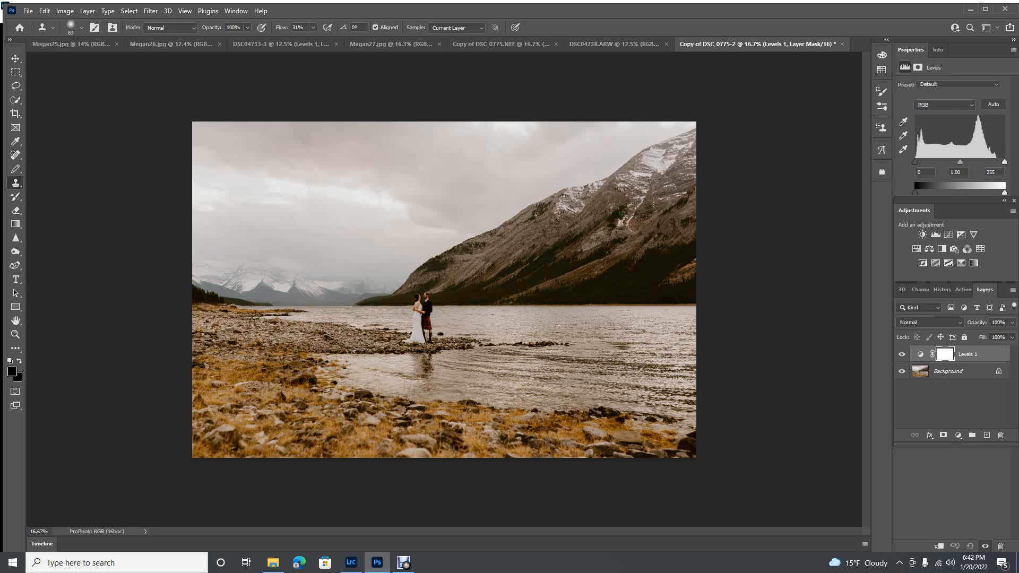
left_click_drag(1005, 162, 1000, 162)
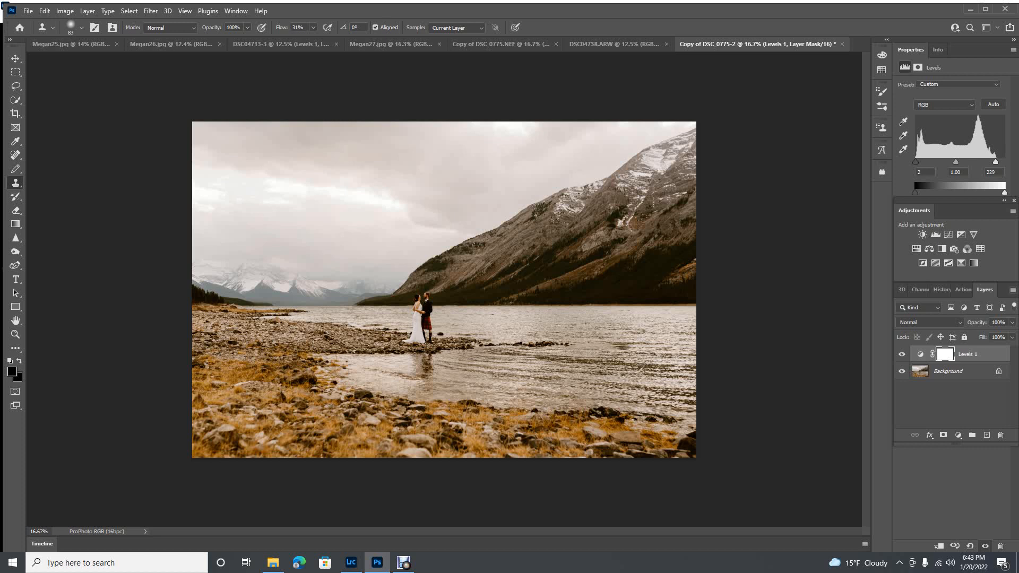
left_click(1013, 289)
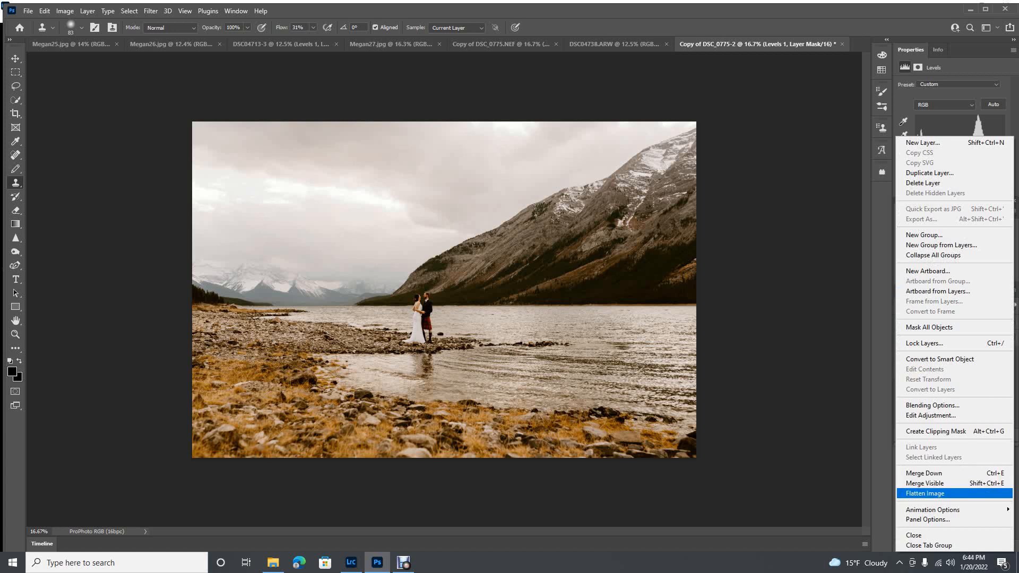
left_click(945, 493)
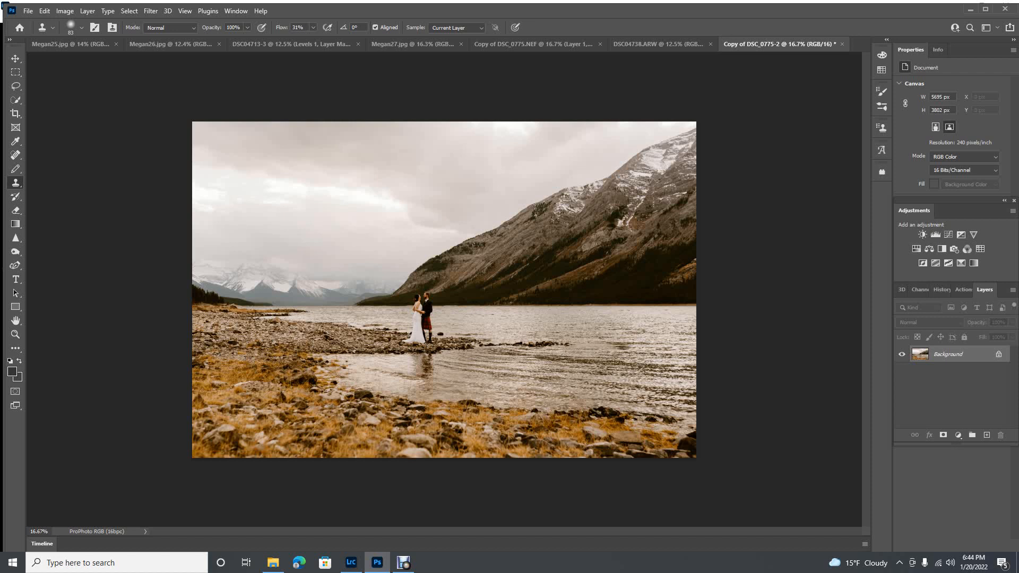
Create a new action named "finish test" in the Default Actions set and start recording it
left_click(963, 290)
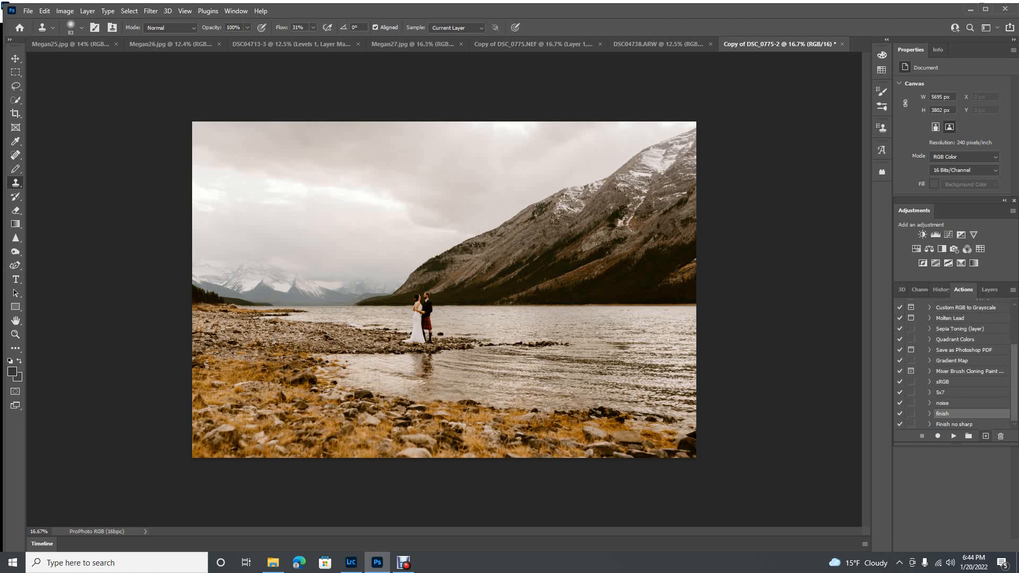
left_click(985, 436)
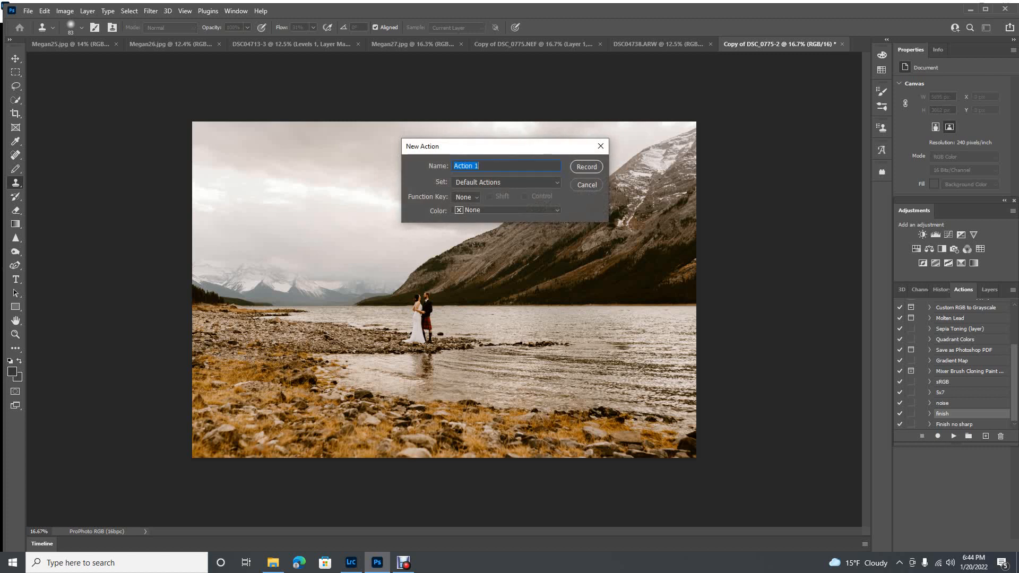
type("finish test")
key("Return")
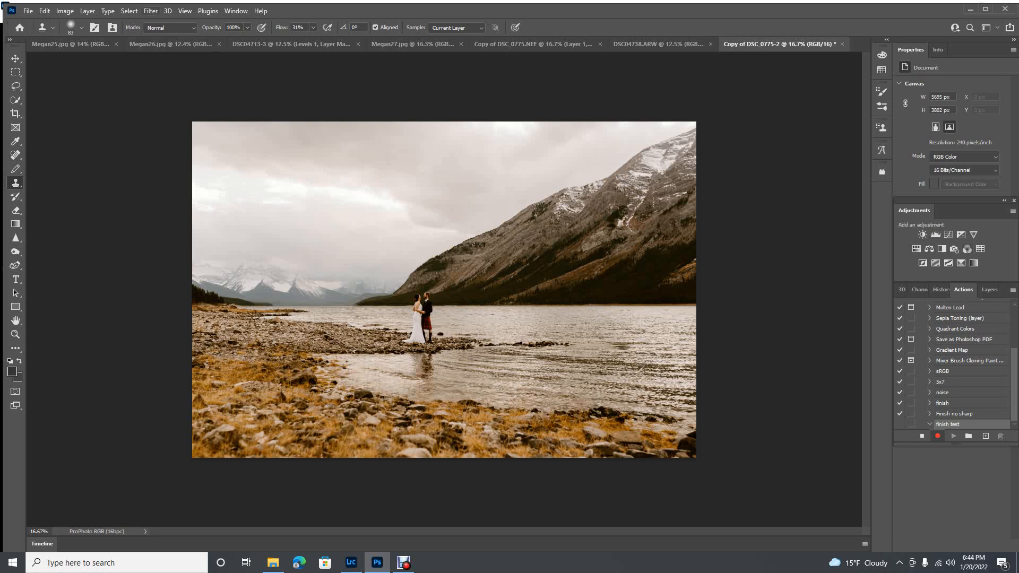
Sharpen the image with Unsharp Mask at amount 139%, radius 1.0 pixels and threshold 21 levels
left_click(151, 11)
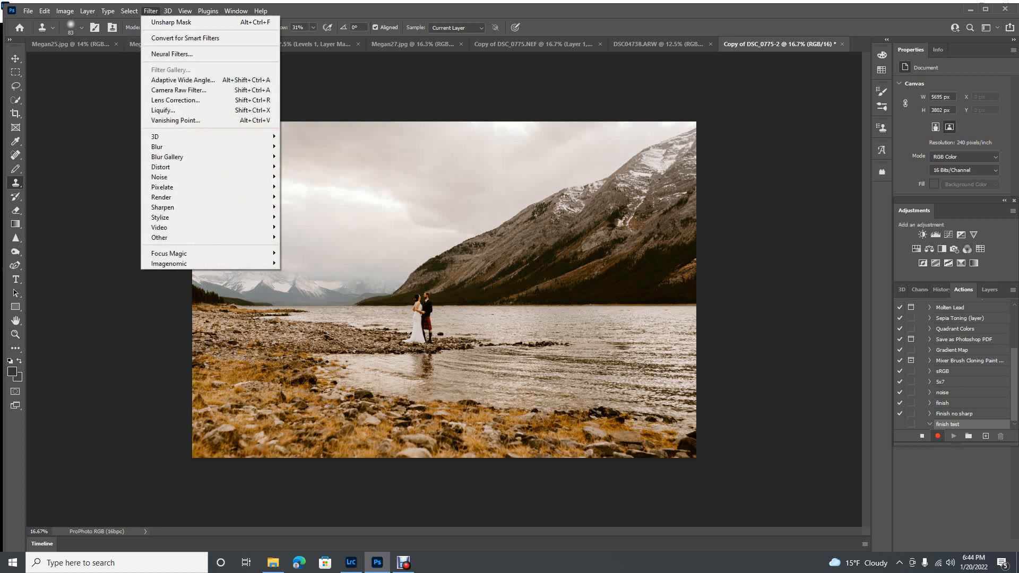
mouse_move(162, 207)
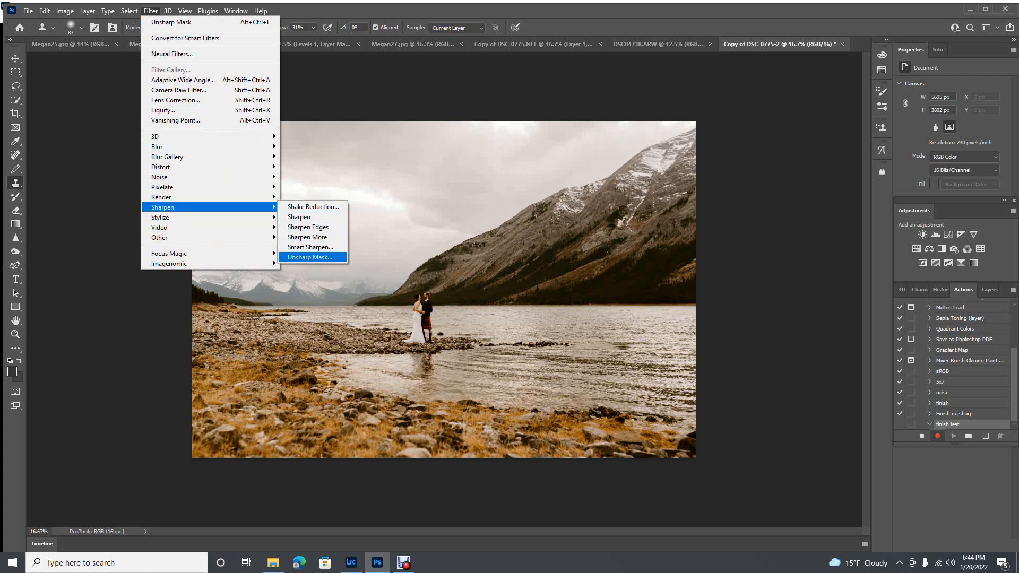
left_click(310, 257)
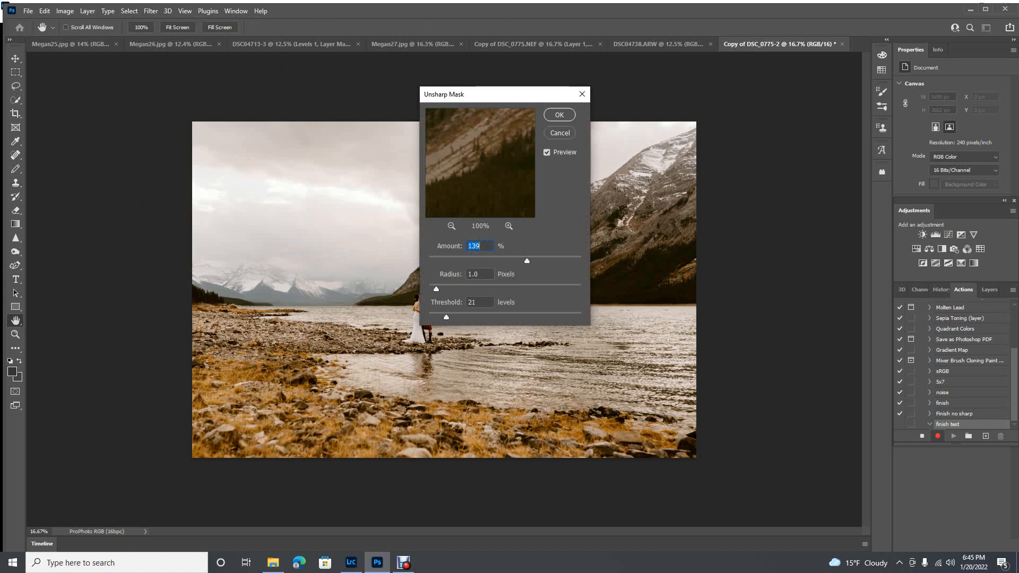
key("Return")
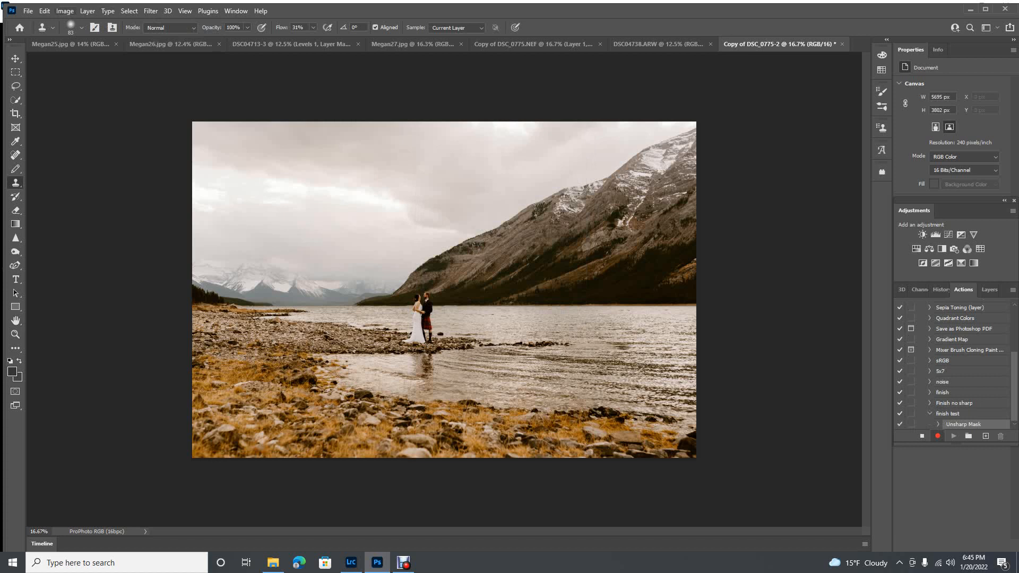
Convert the image mode to 8 Bits/Channel
left_click(65, 11)
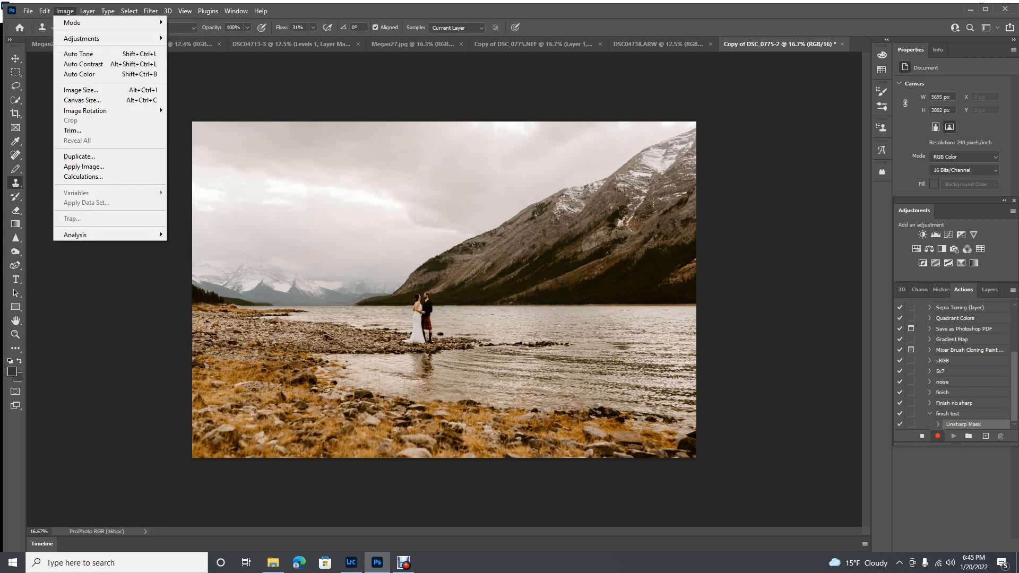
mouse_move(107, 22)
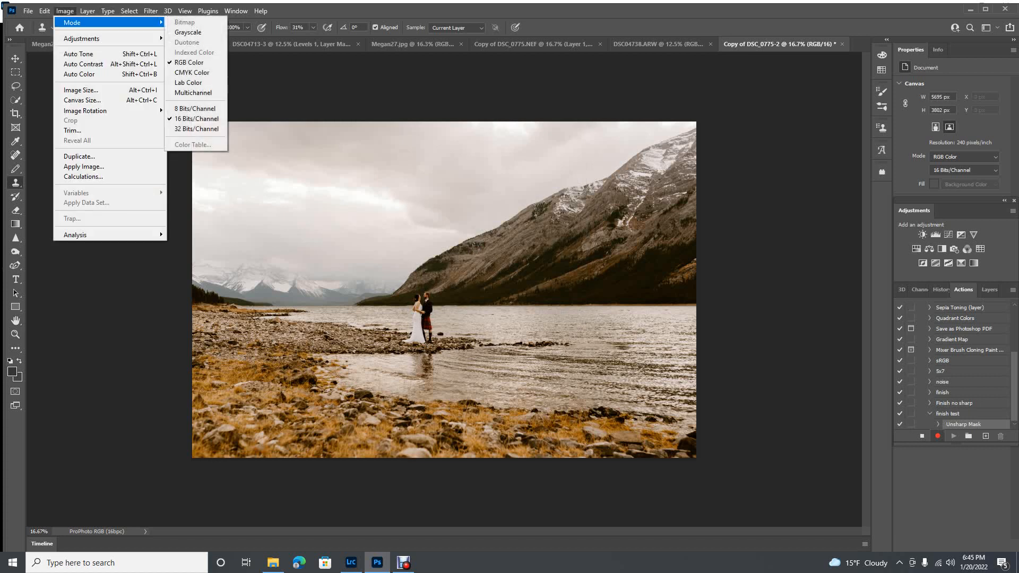
left_click(194, 108)
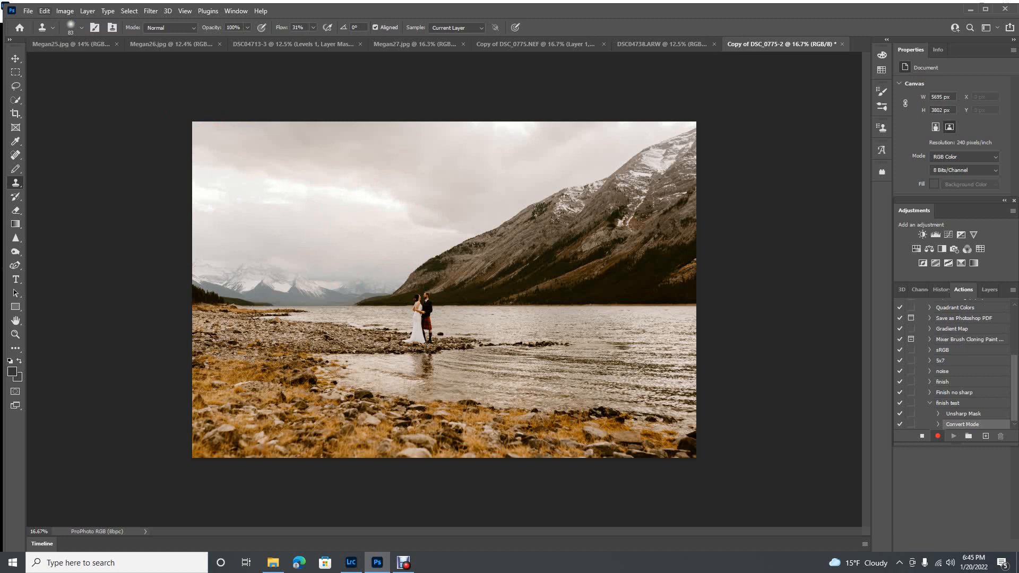
Convert the image to the sRGB IEC61966-2.1 profile with the Adobe (ACE) engine and Relative Colorimetric intent
left_click(44, 11)
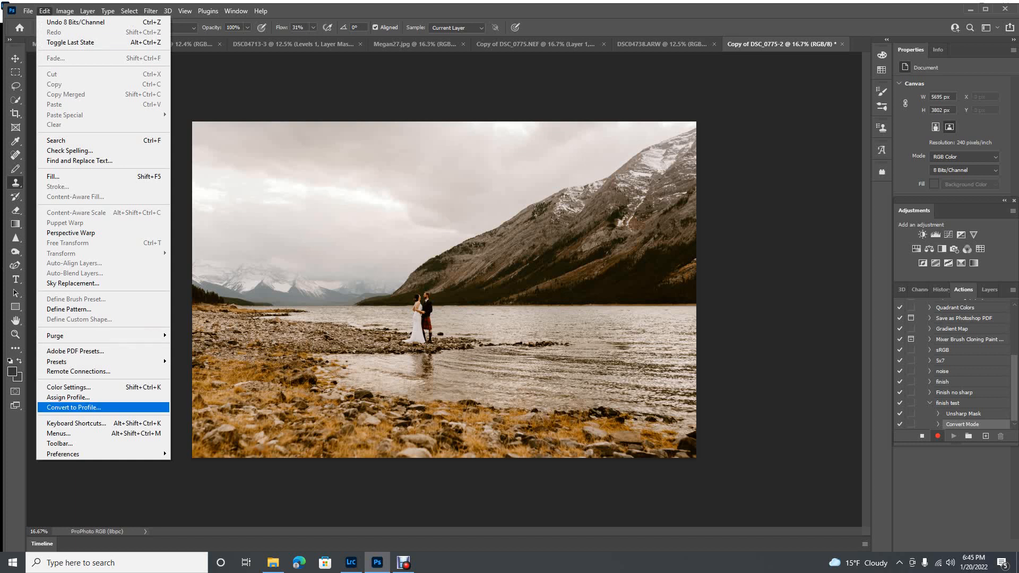
key("Return")
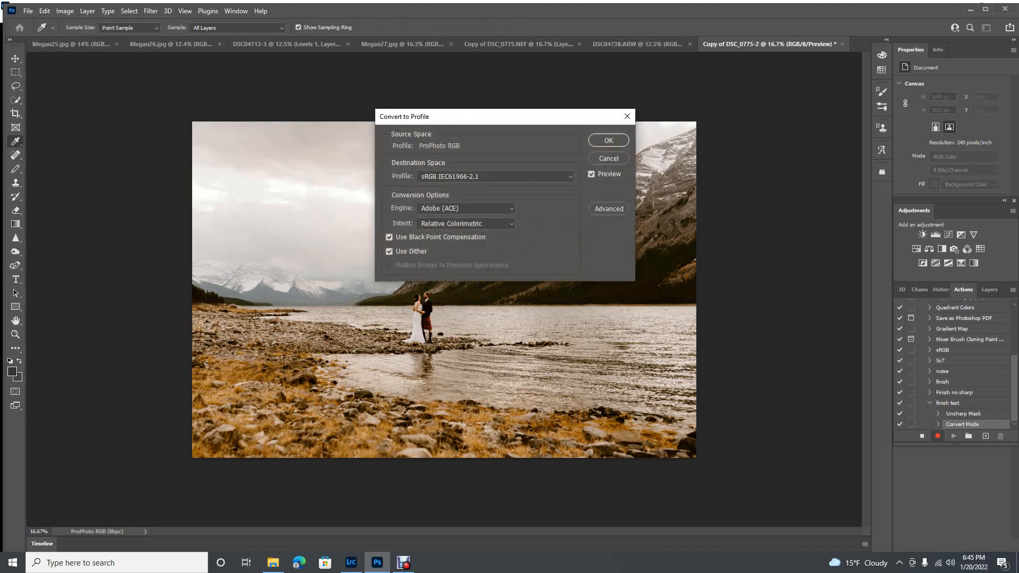
left_click(558, 176)
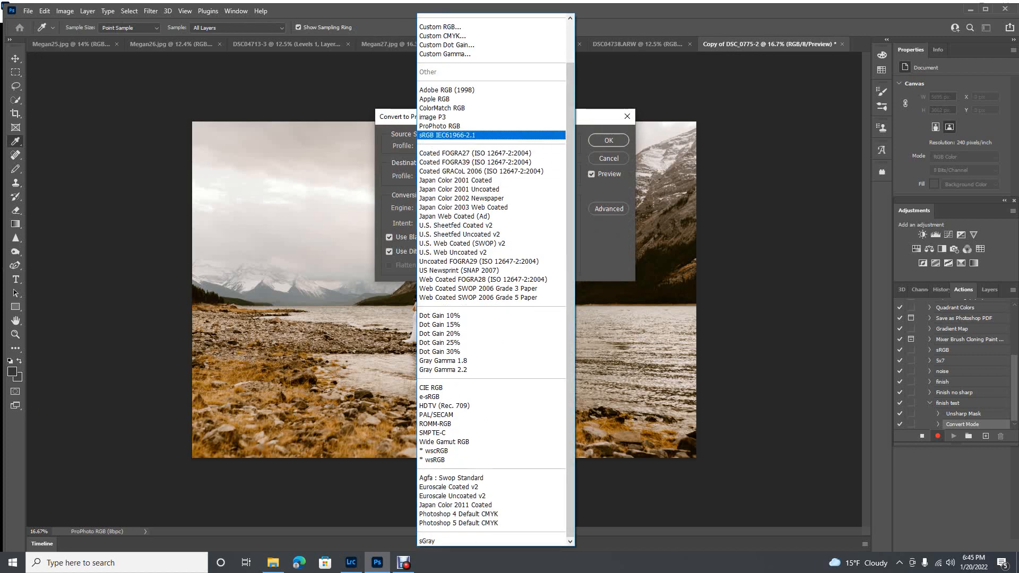
left_click(448, 135)
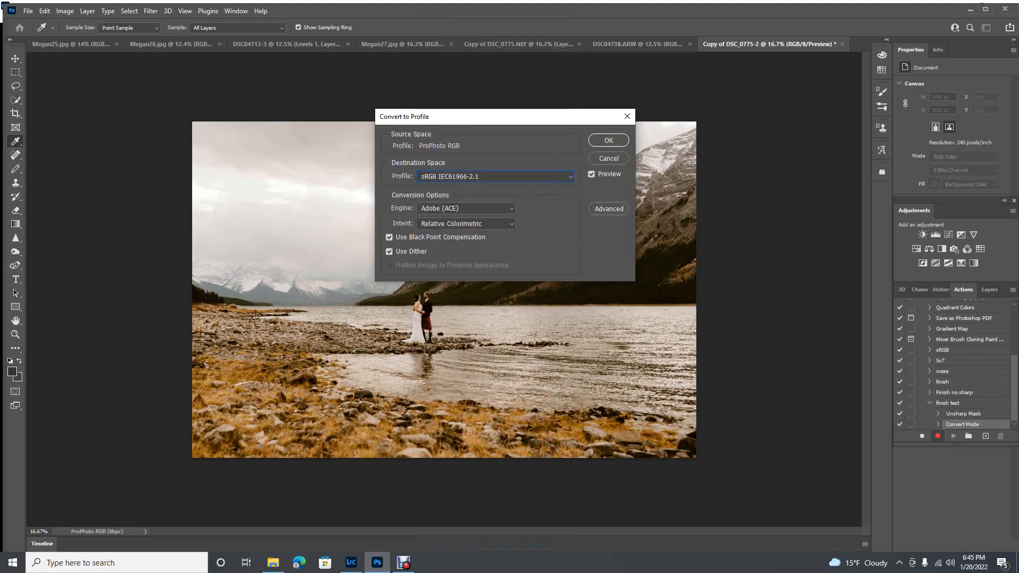
key("Return")
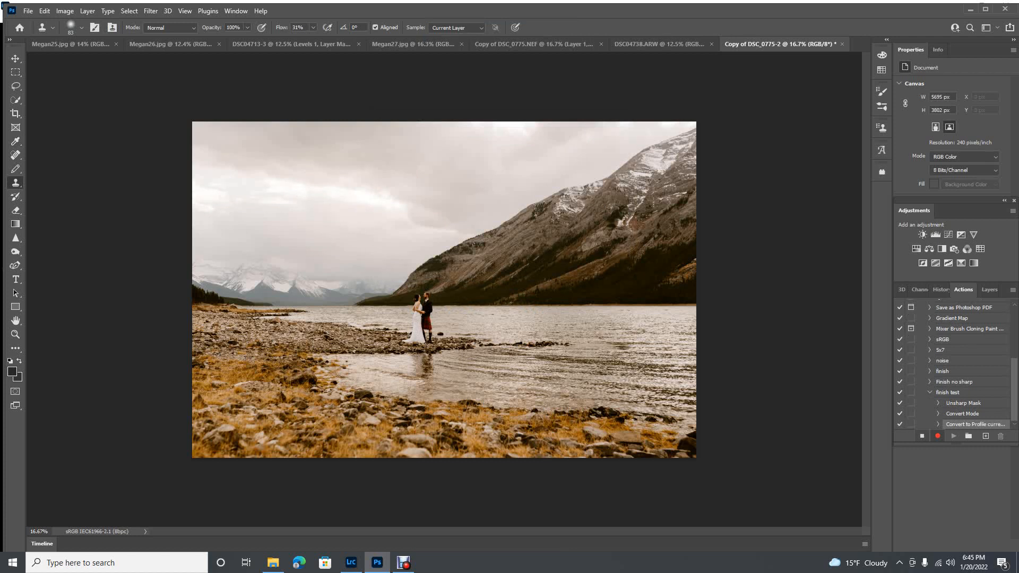
Stop recording the "finish test" action, collapse its list of recorded commands and select the action
left_click(922, 437)
left_click(929, 393)
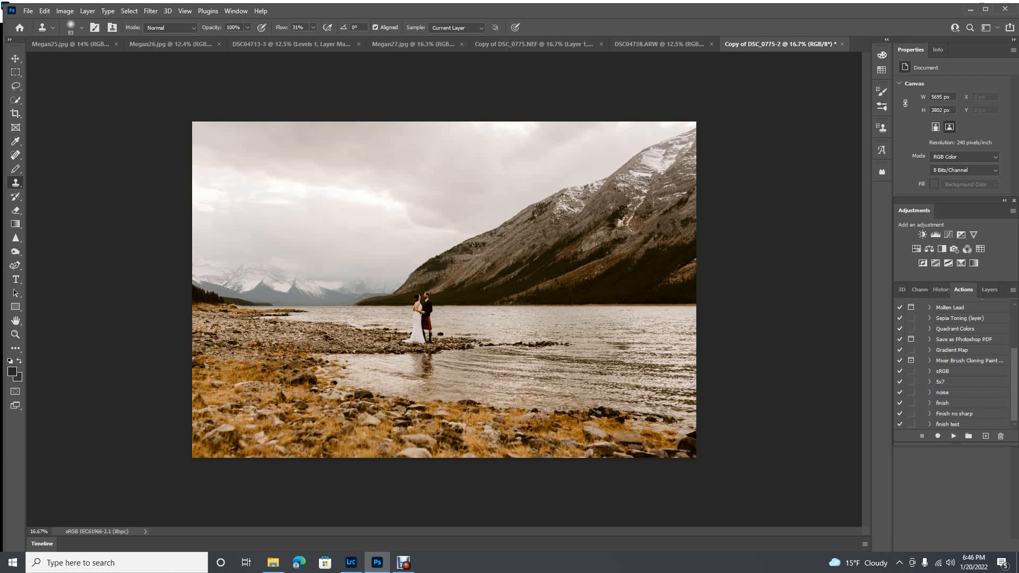
left_click(949, 425)
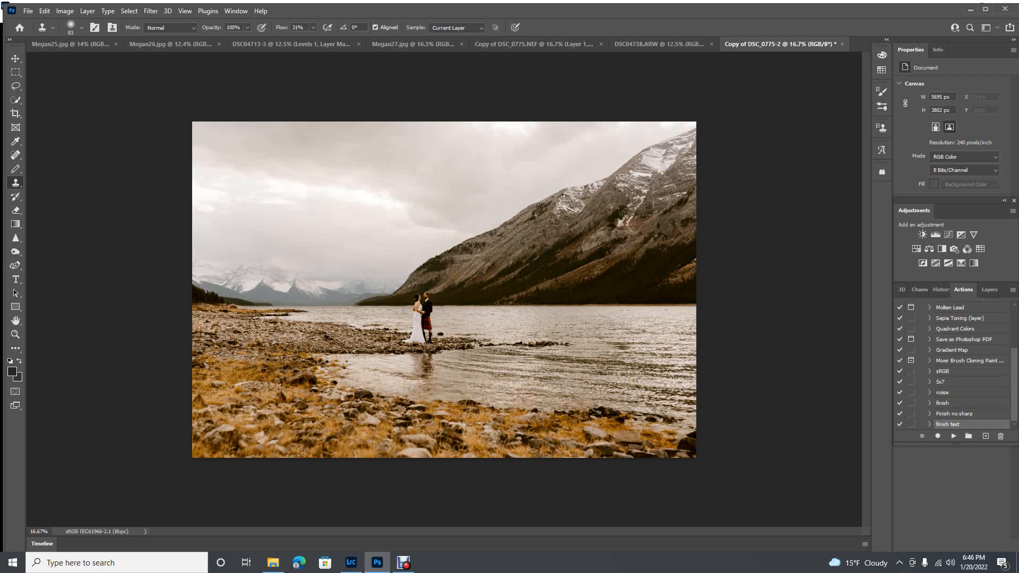
Save the photo as the JPEG "Copy of DSC_0775-Edit" in the Tutorial Tests folder at quality 12 (Maximum), Baseline ("Standard")
left_click(28, 11)
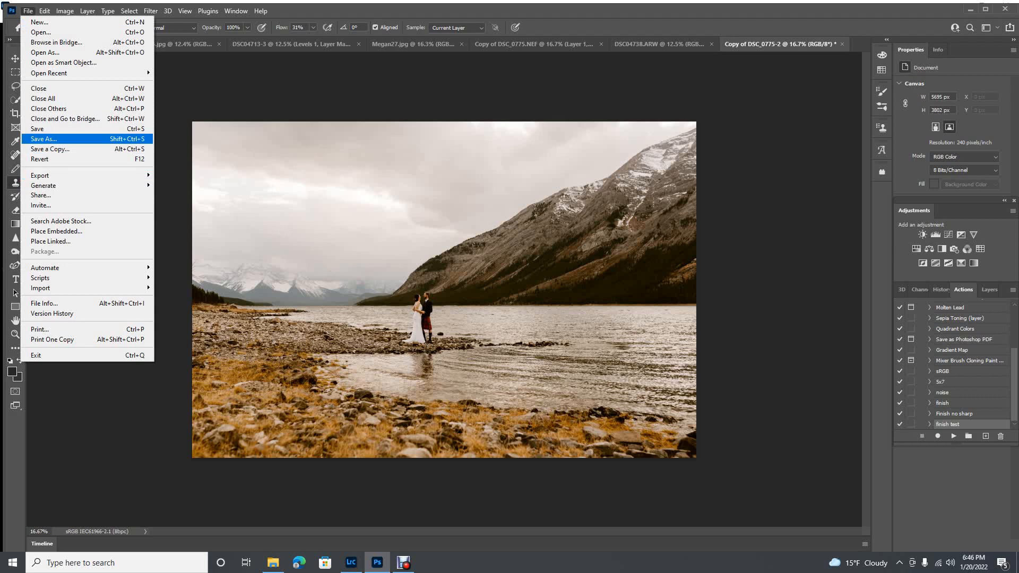
left_click(43, 139)
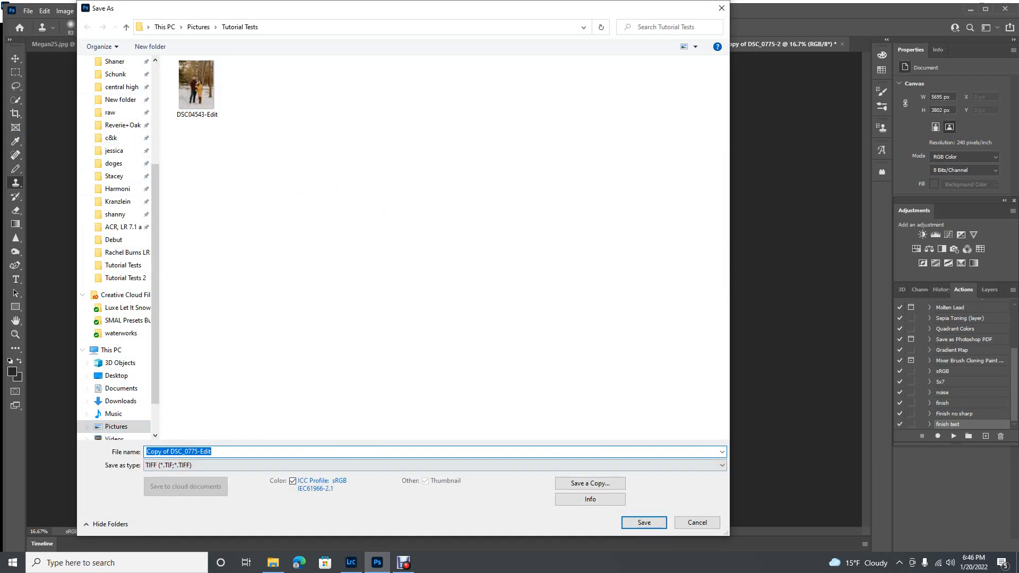
left_click(435, 465)
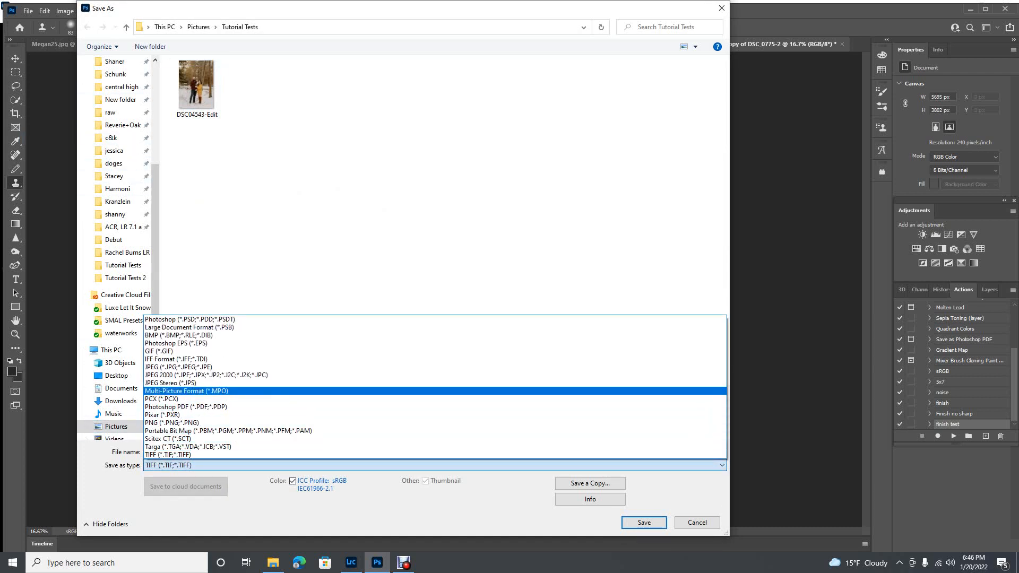
left_click(372, 368)
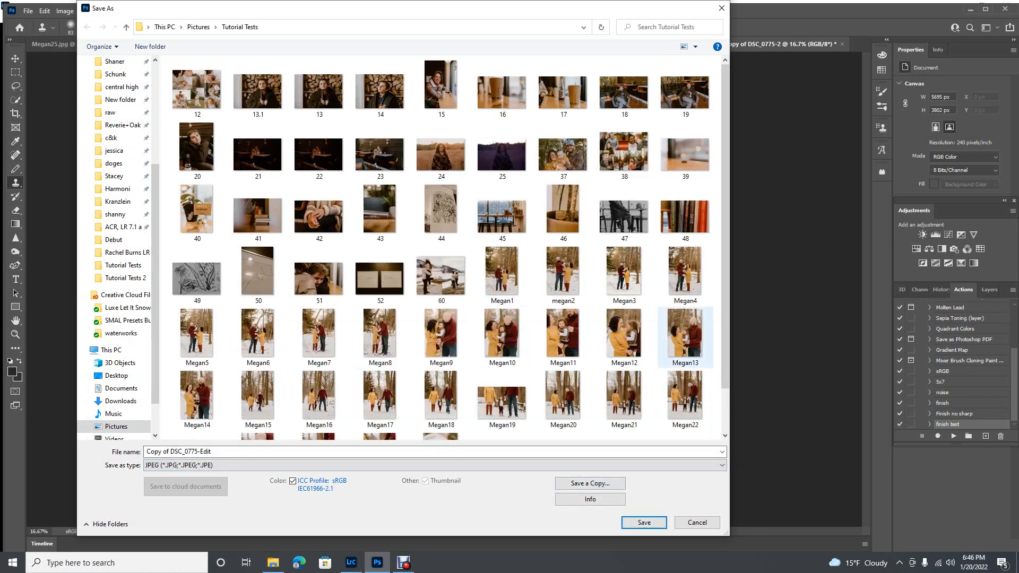
left_click(644, 522)
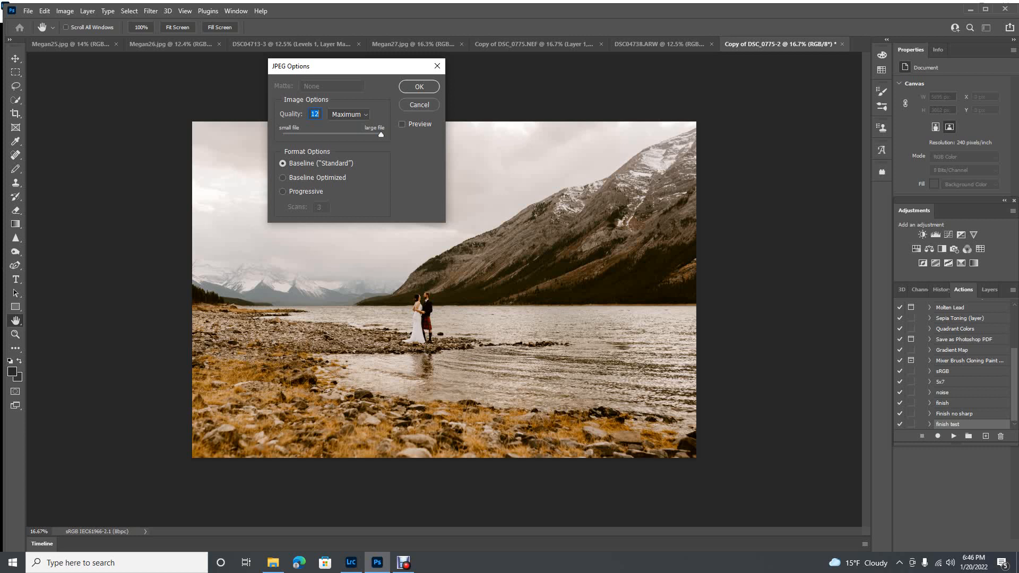
key("Return")
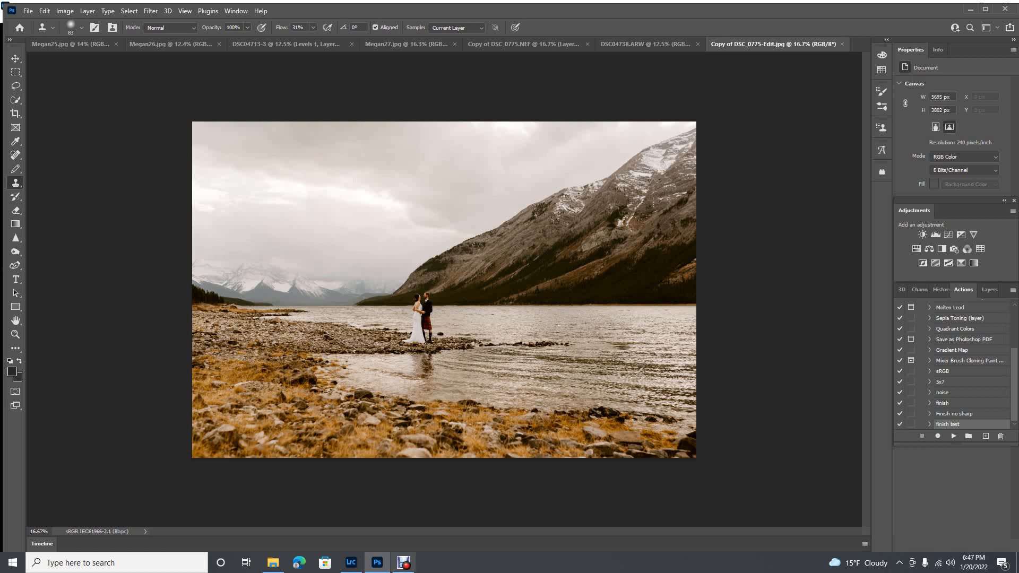
mouse_move(404, 563)
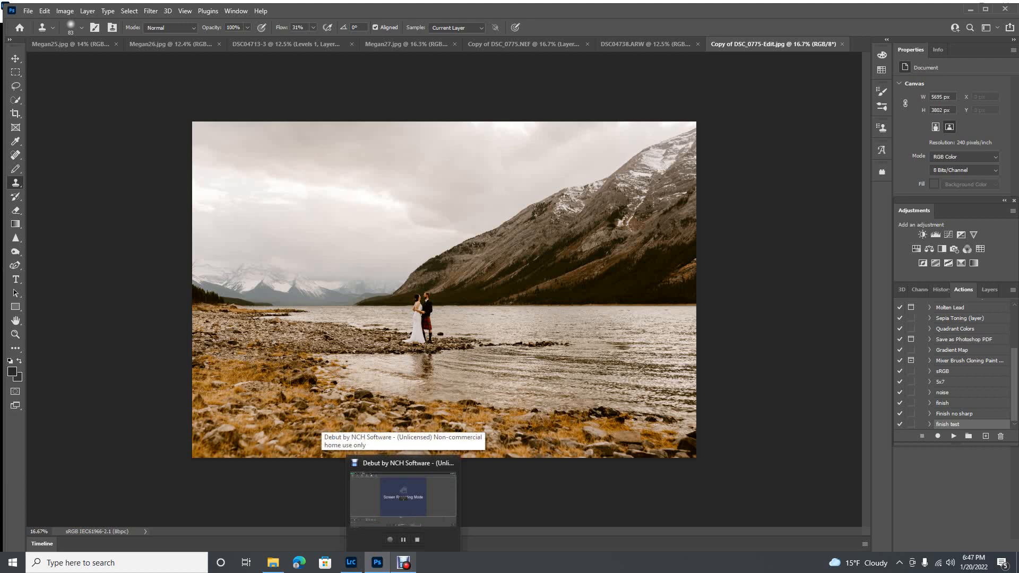
left_click(404, 563)
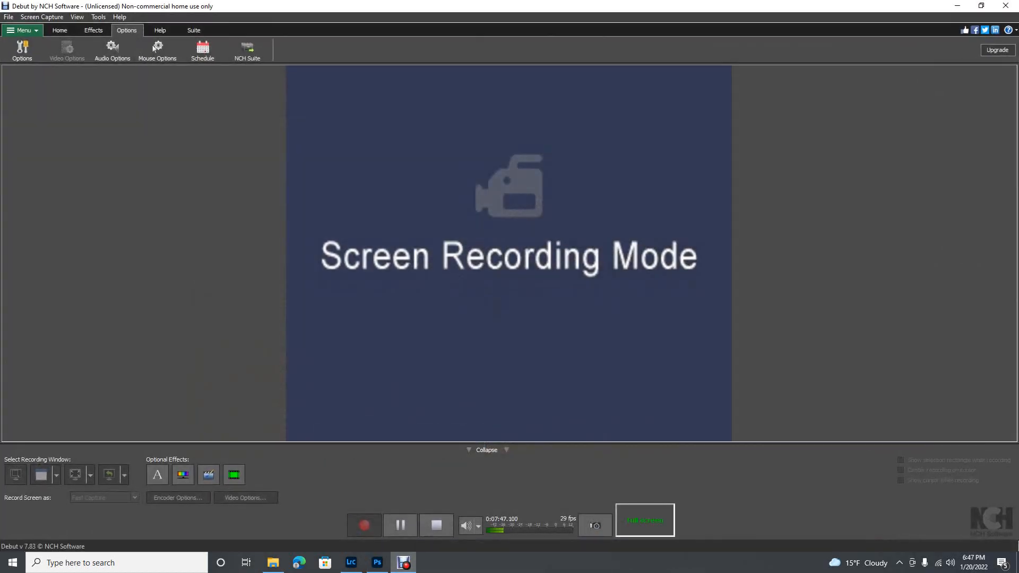